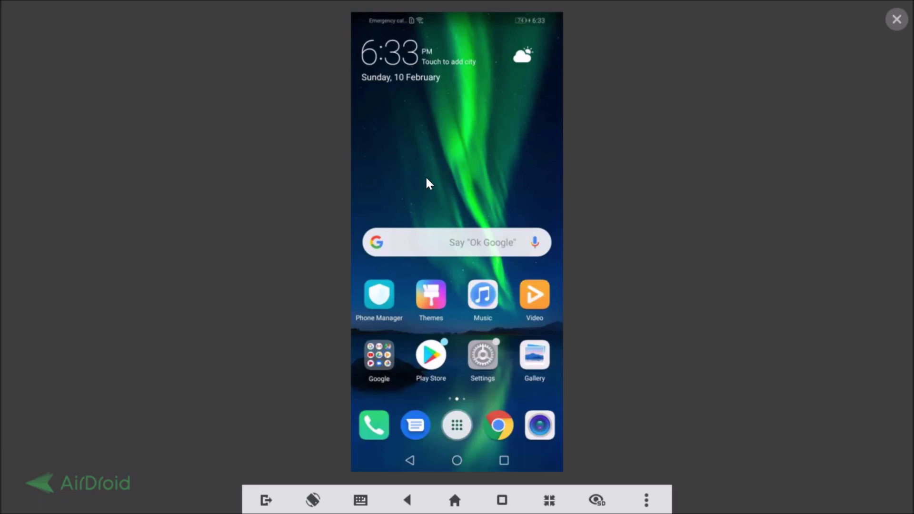
# - Navigate to Settings > System > Language & input
pyautogui.click(482, 361)
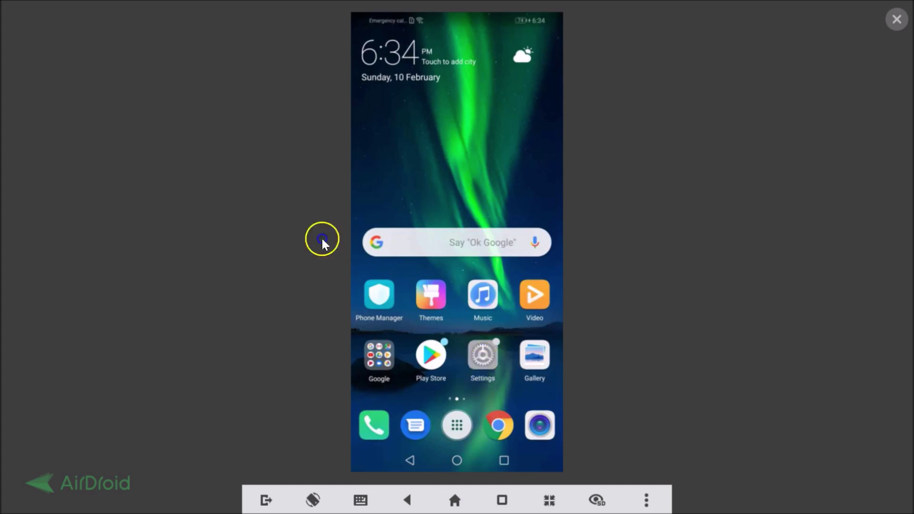
pyautogui.click(484, 358)
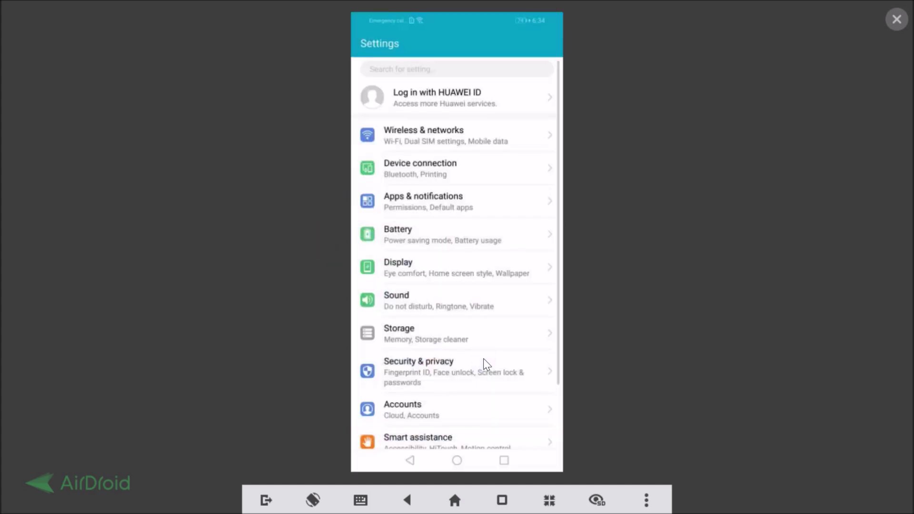
pyautogui.scroll(-3, 484, 359)
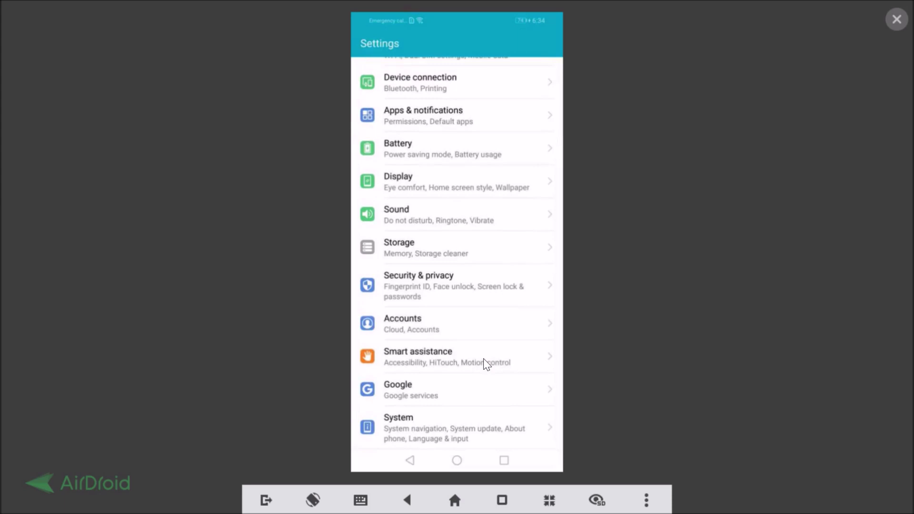
pyautogui.click(404, 424)
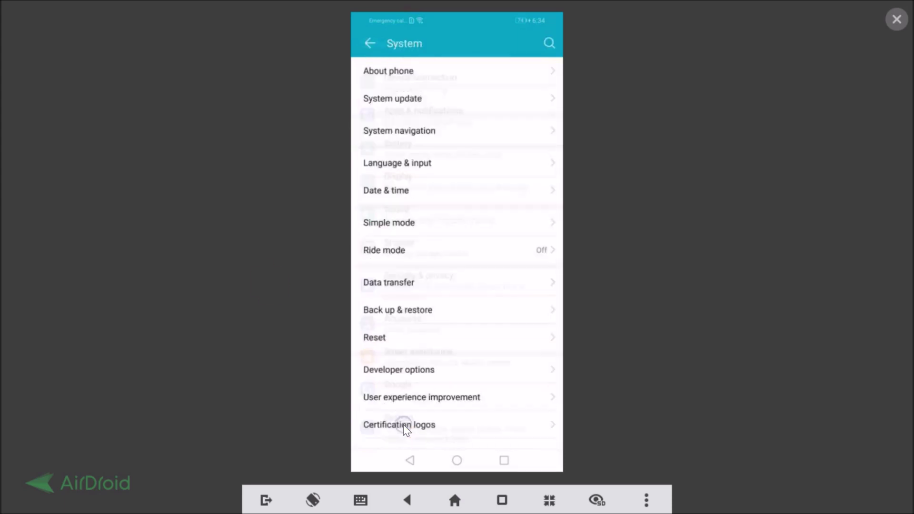
pyautogui.click(388, 162)
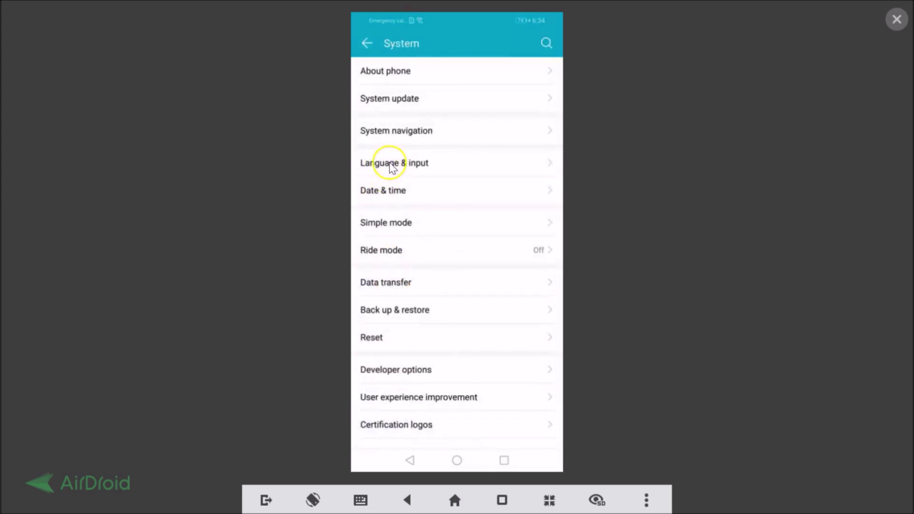
# - View the Default keyboard choices and dismiss them, leaving SwiftKey Keyboard selected
pyautogui.click(394, 174)
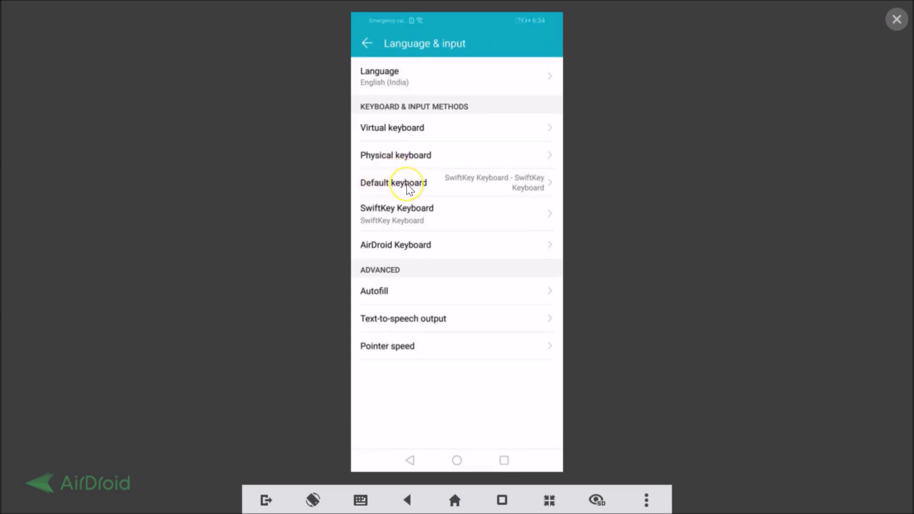
pyautogui.click(406, 184)
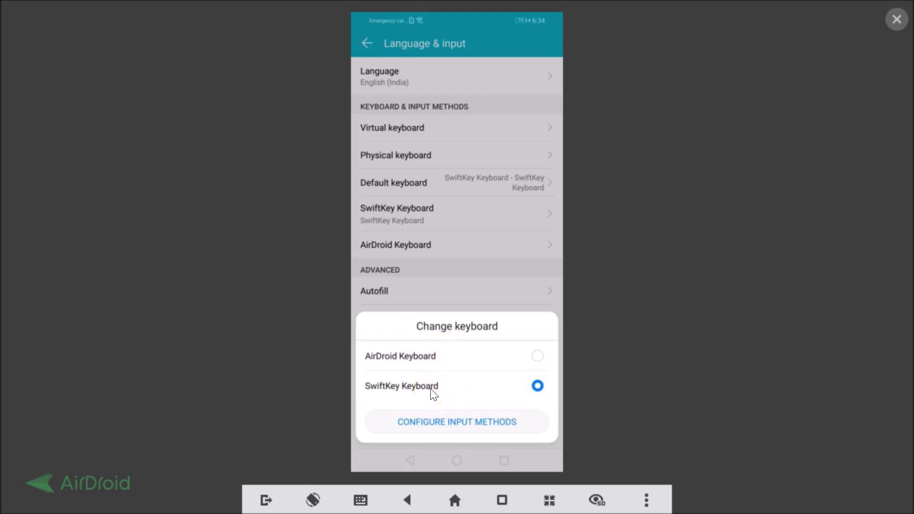
pyautogui.click(430, 388)
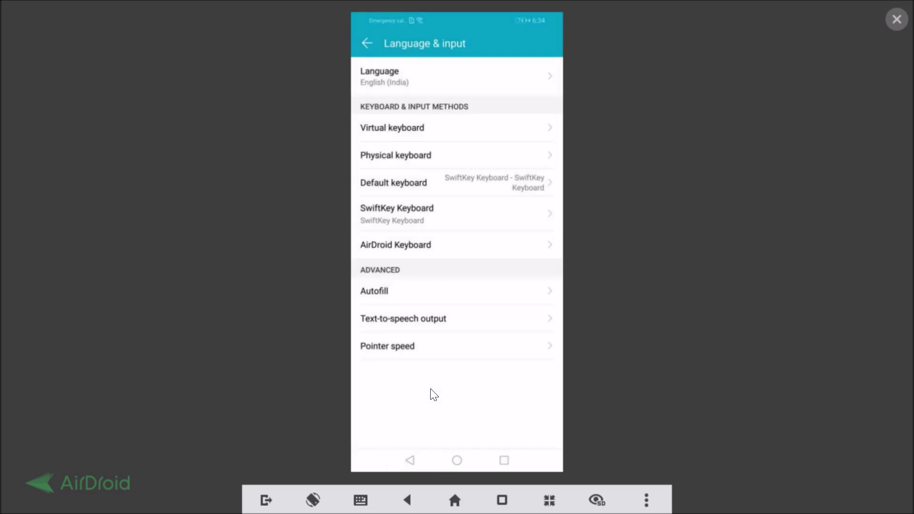
# - Leave Settings for the home screen and open the Google Play Store
pyautogui.click(405, 468)
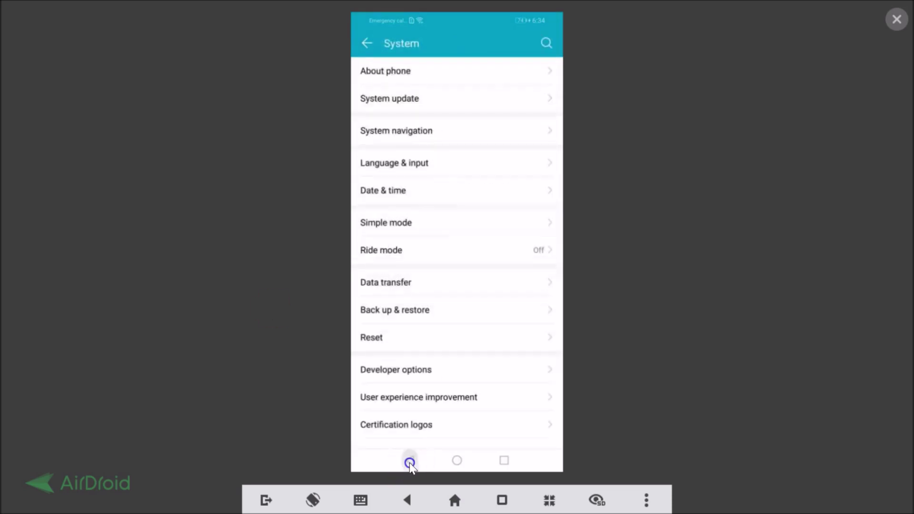
pyautogui.click(409, 463)
pyautogui.click(410, 463)
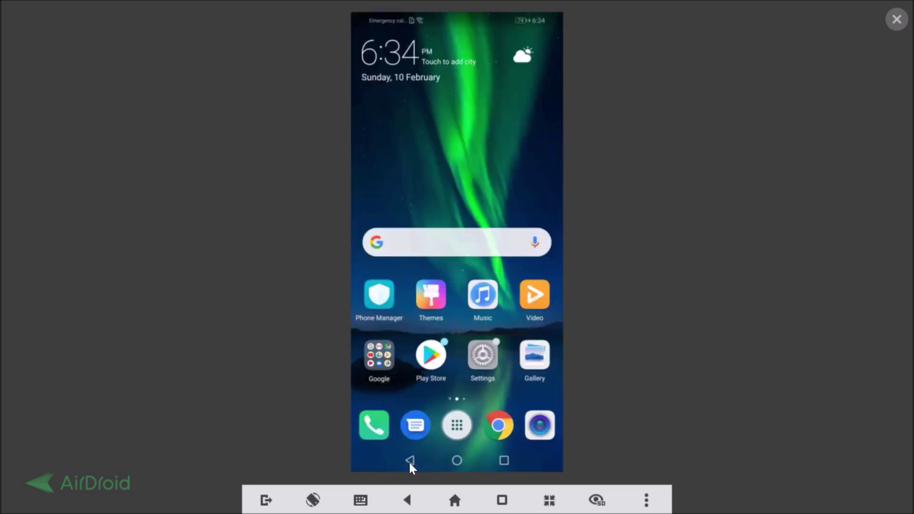
pyautogui.click(435, 353)
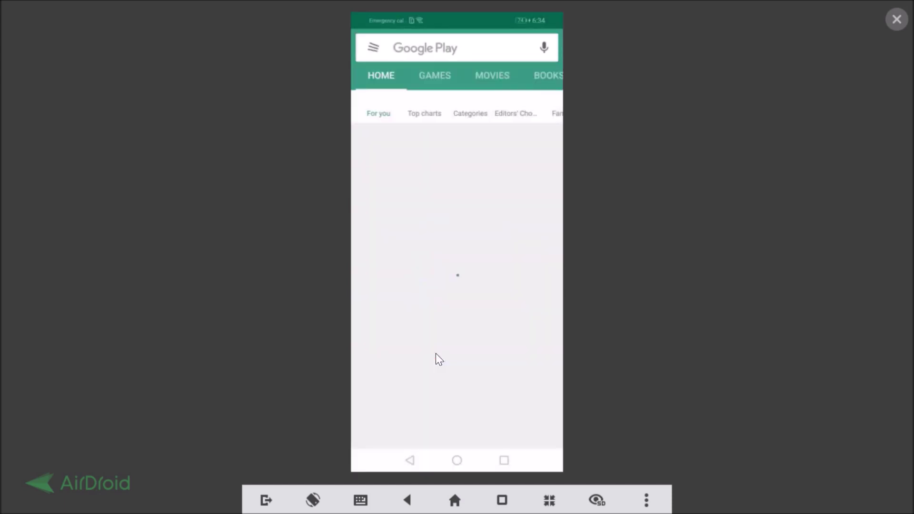
pyautogui.click(470, 136)
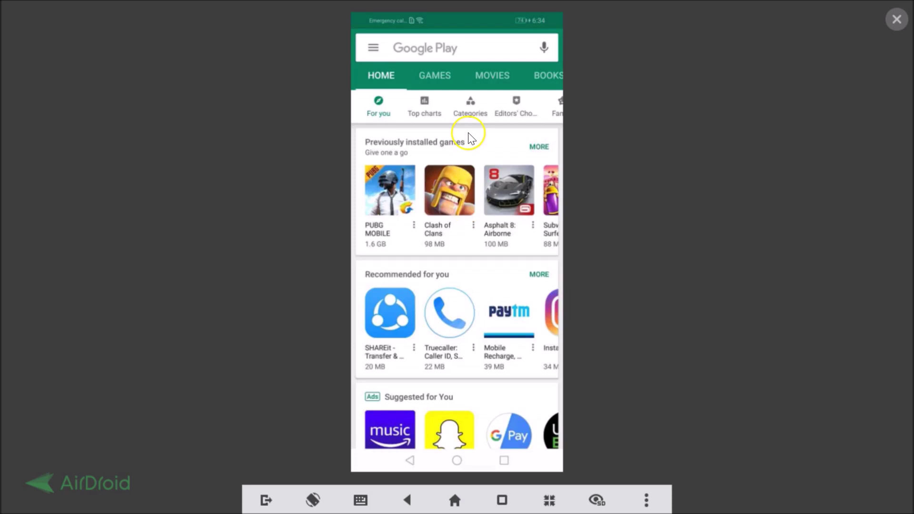
# - Search 'gboard', install Gboard - the Google Keyboard, and launch it
pyautogui.click(451, 49)
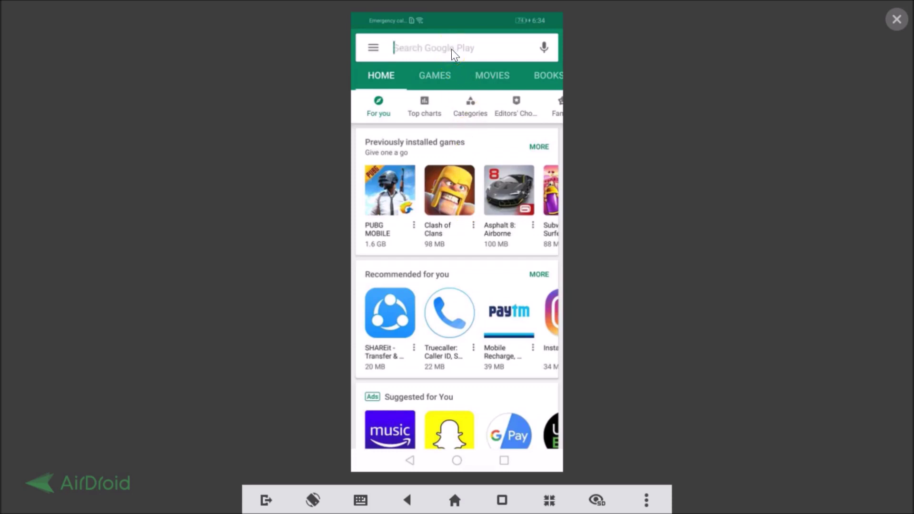
pyautogui.write('gboard')
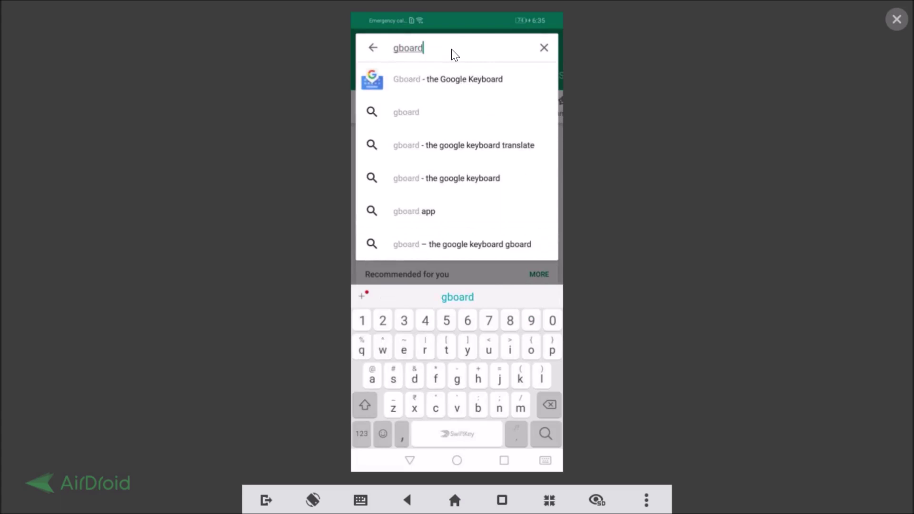
pyautogui.click(470, 79)
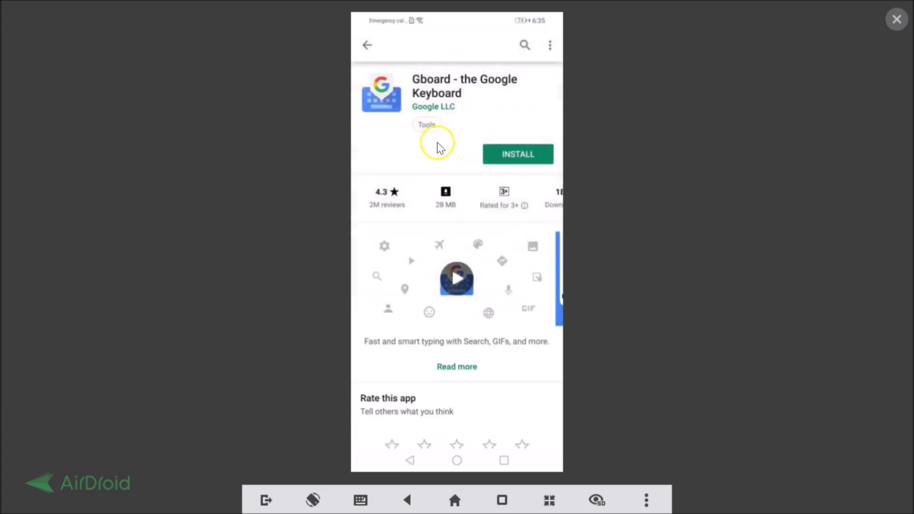
pyautogui.click(504, 150)
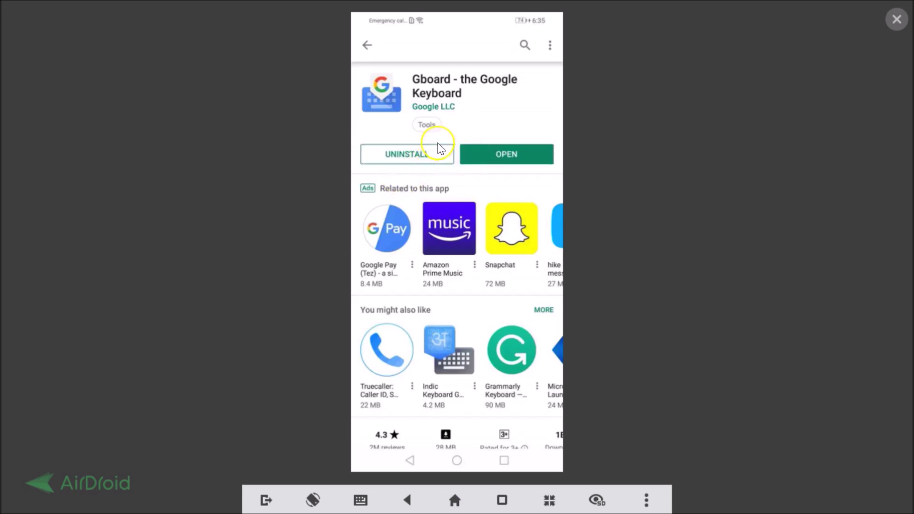
pyautogui.click(514, 161)
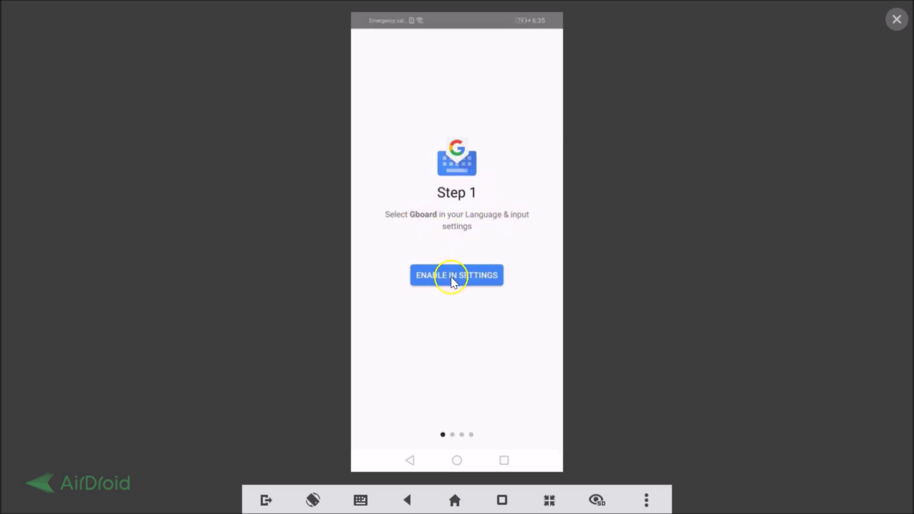
# - Switch on Gboard under Available virtual keyboards and accept the Attention warning
pyautogui.click(471, 276)
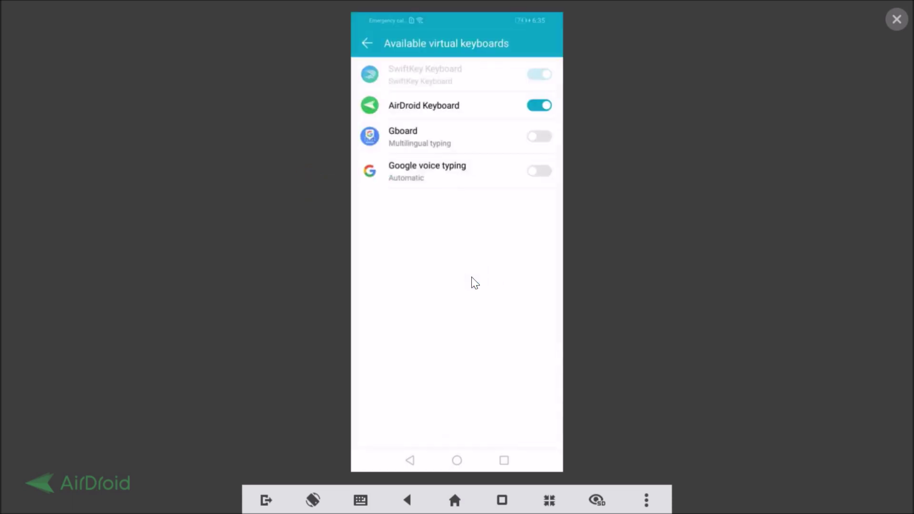
pyautogui.click(545, 138)
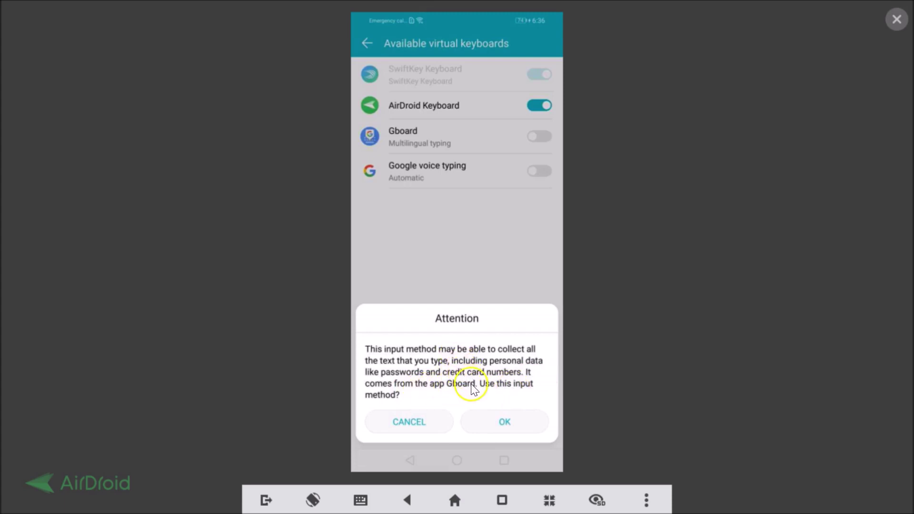
pyautogui.click(504, 423)
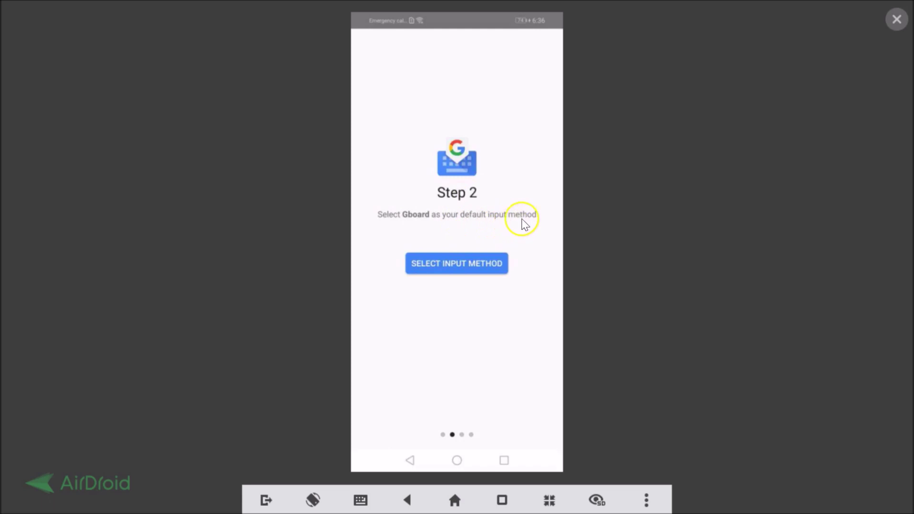
# - Choose Gboard as the input method, allow it contacts access, and complete setup
pyautogui.click(458, 263)
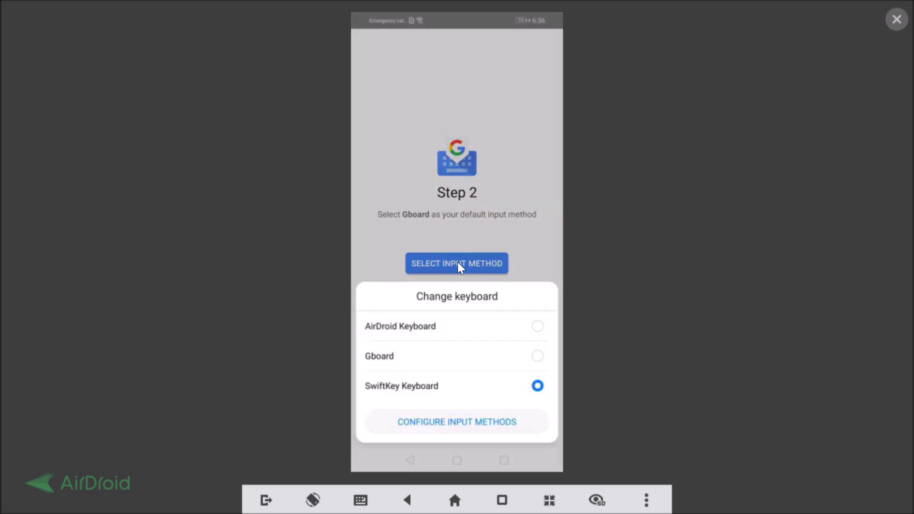
pyautogui.click(400, 359)
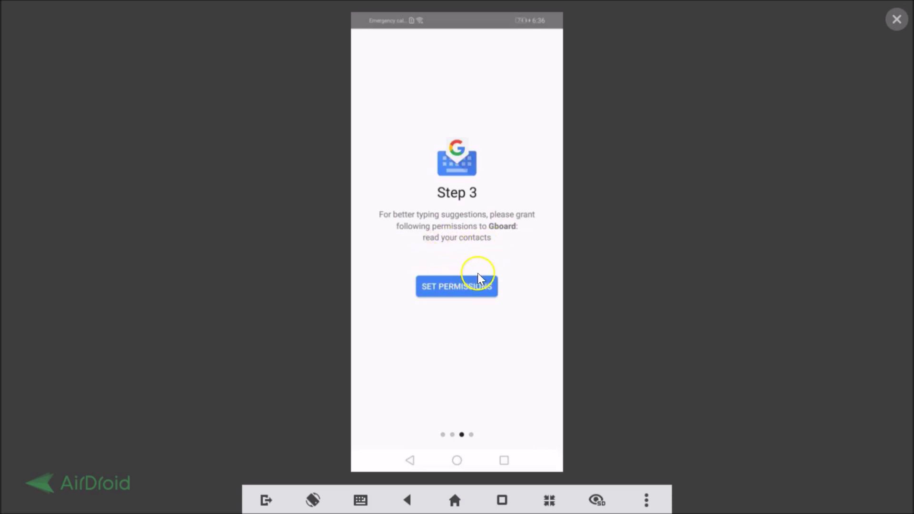
pyautogui.click(459, 288)
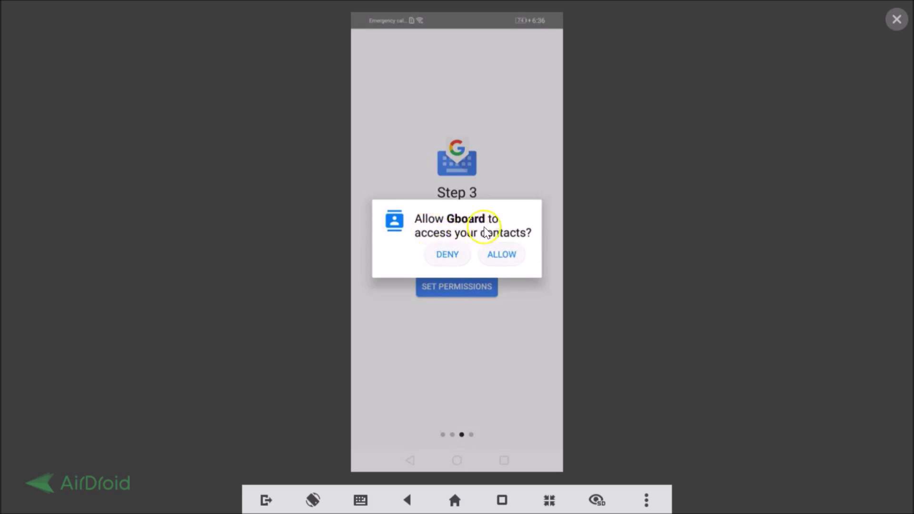
pyautogui.click(502, 254)
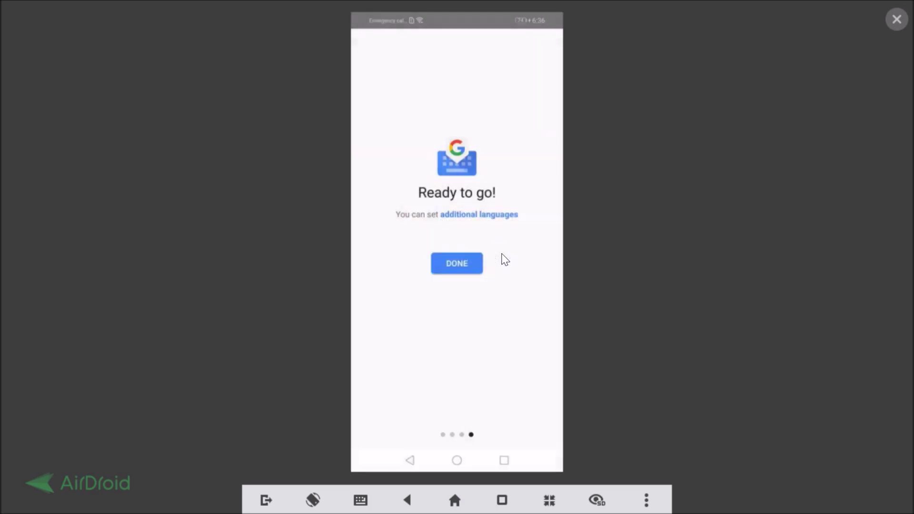
pyautogui.click(452, 260)
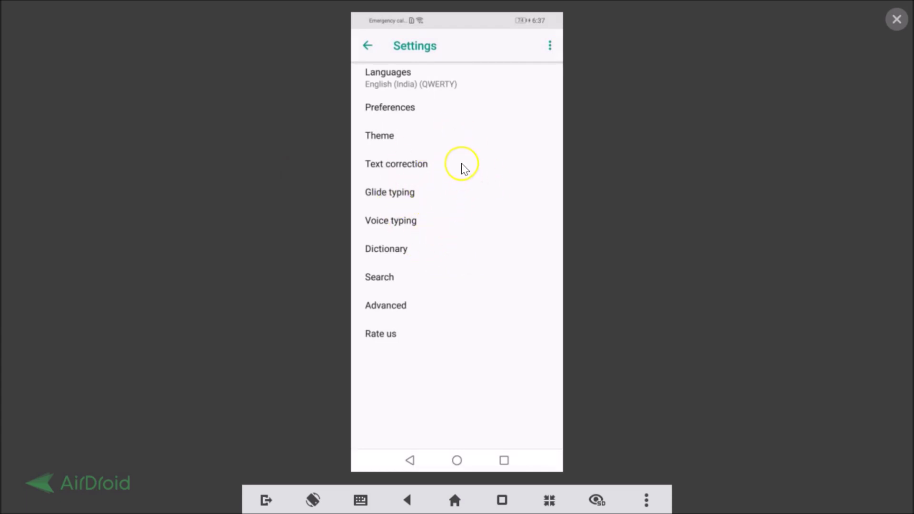
# - Back out of Gboard and reopen Settings > System > Language & input
pyautogui.rightClick(368, 50)
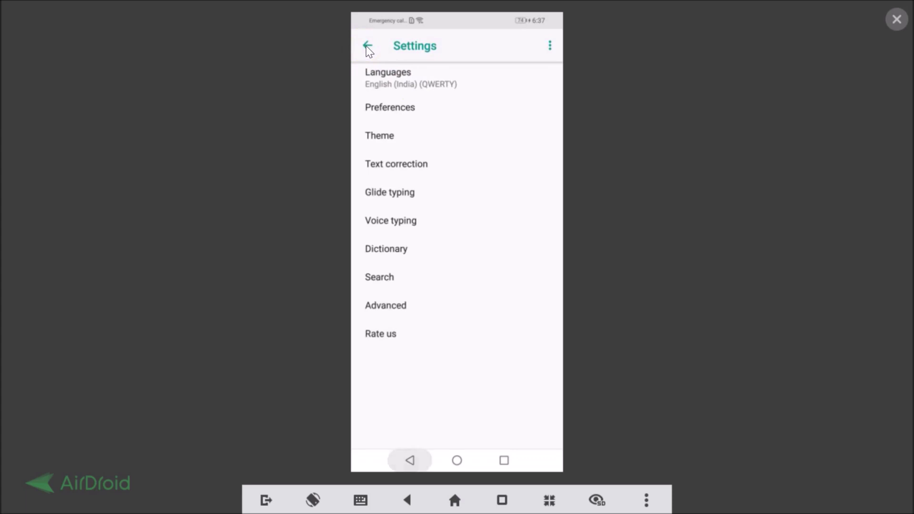
pyautogui.rightClick(368, 50)
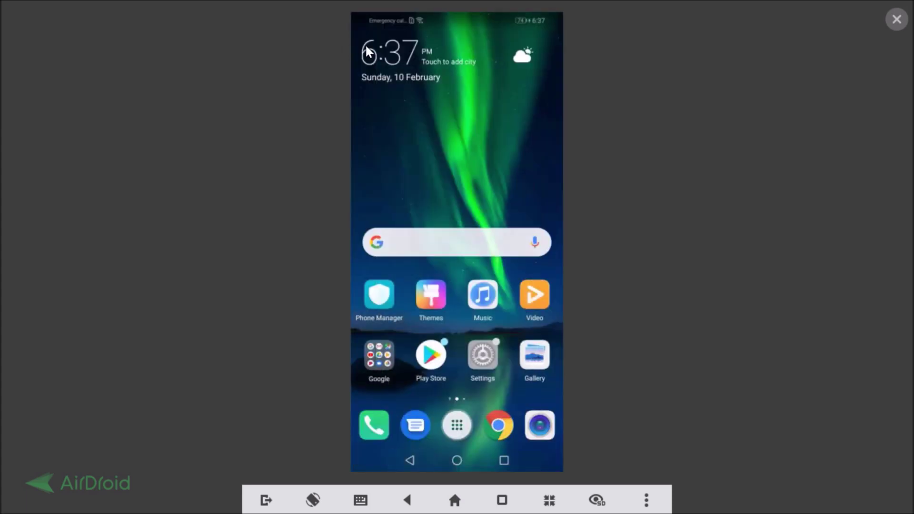
pyautogui.click(481, 356)
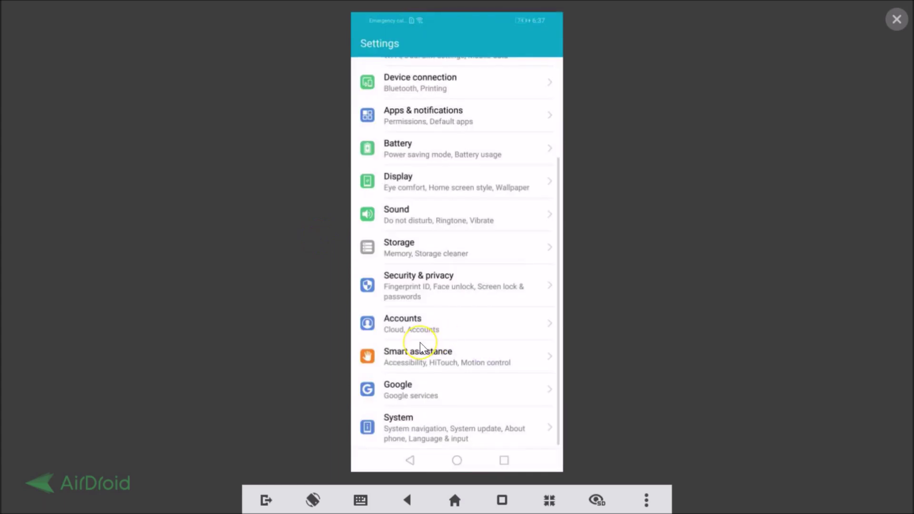
pyautogui.scroll(-2, 419, 342)
pyautogui.click(421, 407)
pyautogui.click(394, 418)
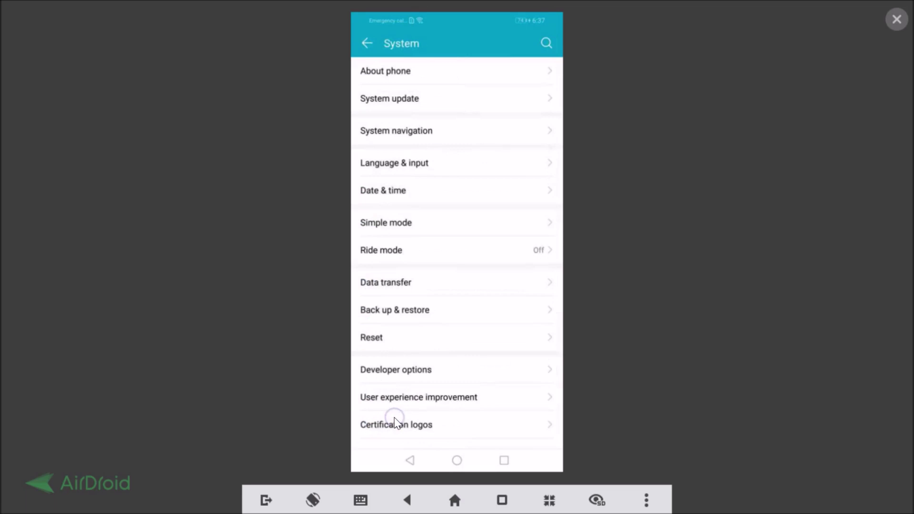
pyautogui.click(393, 171)
# - Confirm Gboard is the default keyboard, then return to the home screen
pyautogui.click(404, 180)
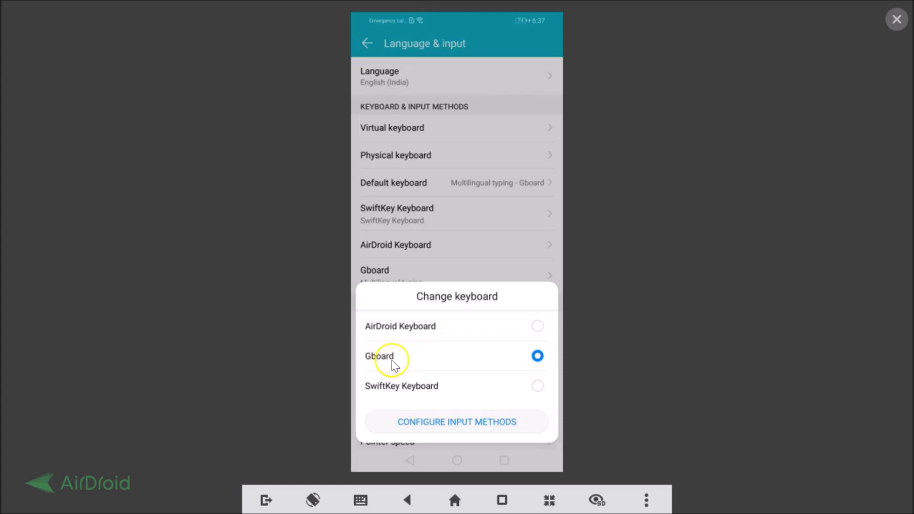
pyautogui.press('Escape')
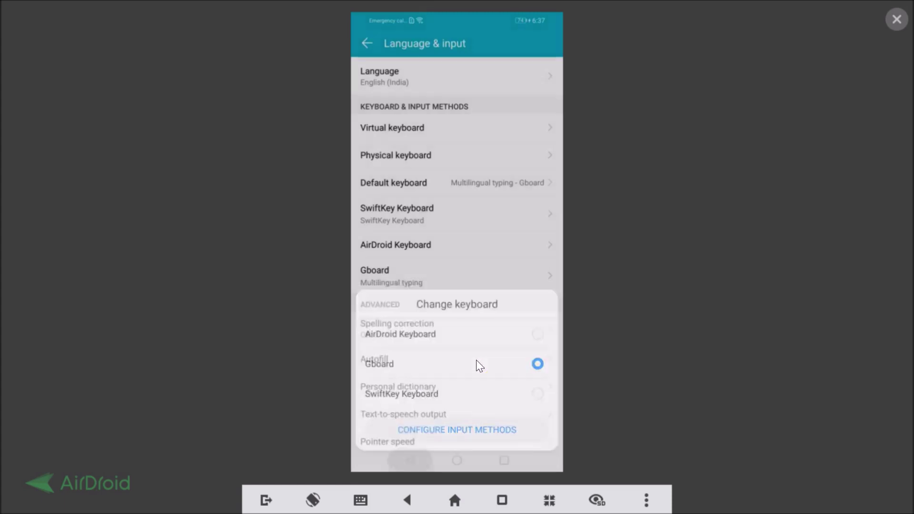
pyautogui.press('Escape')
pyautogui.press('Escape')
pyautogui.press('Escape')
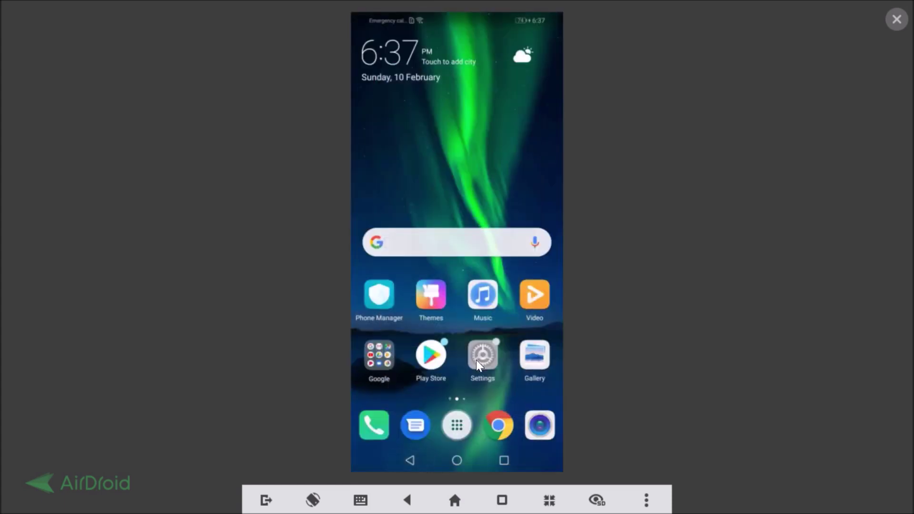
# - Launch Google Play Store and activate its search bar so Gboard appears
pyautogui.press('Right')
pyautogui.press('Left')
pyautogui.press('Return')
pyautogui.click(448, 47)
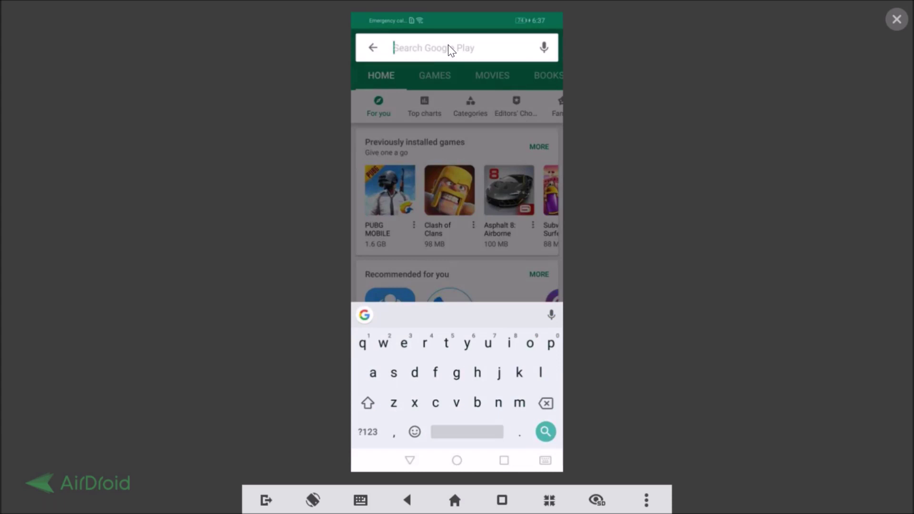